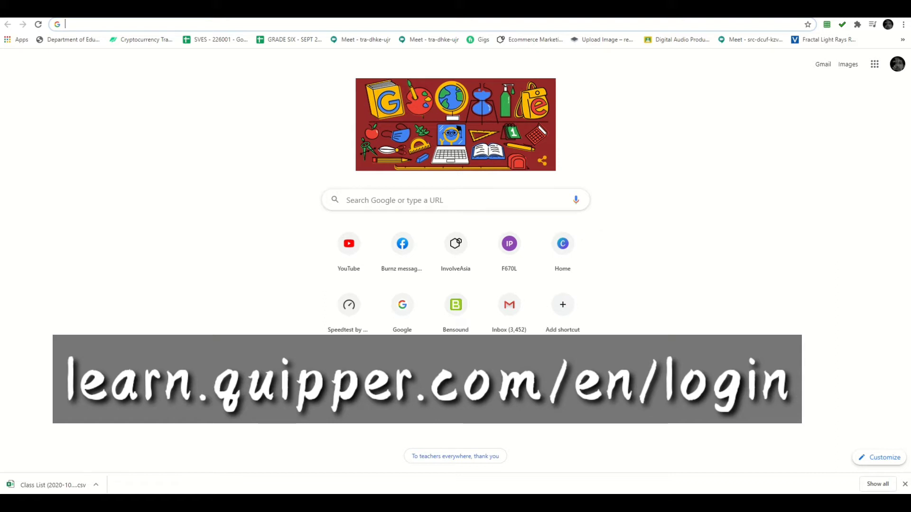
Step: Go to learn.quipper.com's login page via the 'learn' address-bar suggestion
{"action": "type", "text": "LIN"}
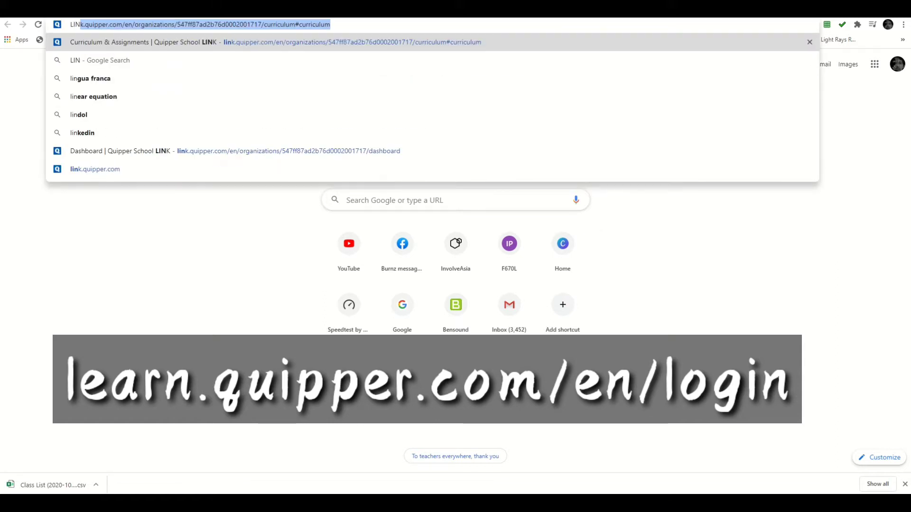
{"action": "key", "text": "BackSpace"}
{"action": "key", "text": "BackSpace"}
{"action": "key", "text": "BackSpace"}
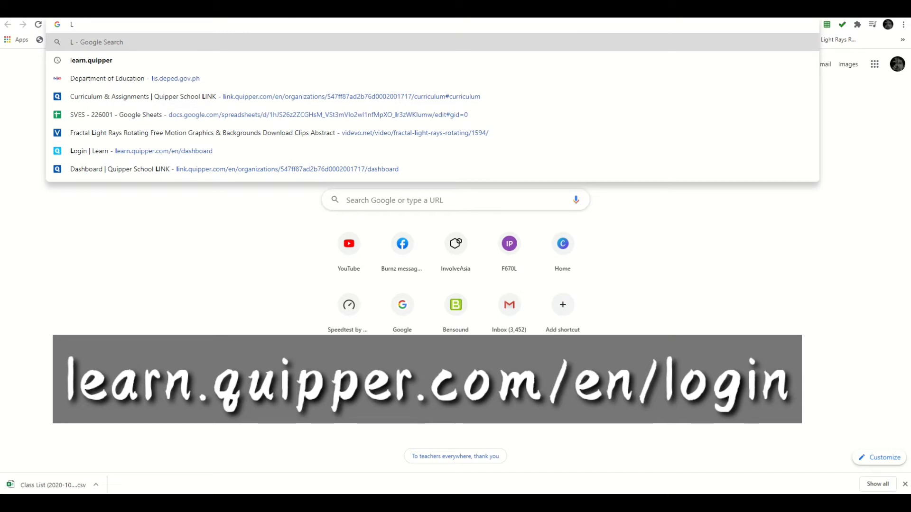
{"action": "type", "text": "EAR"}
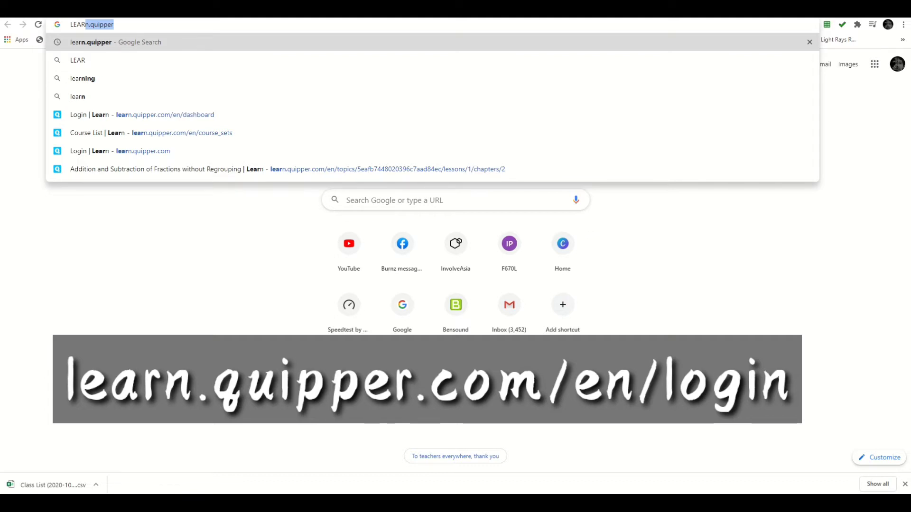
{"action": "left_click", "coordinate": [142, 151]}
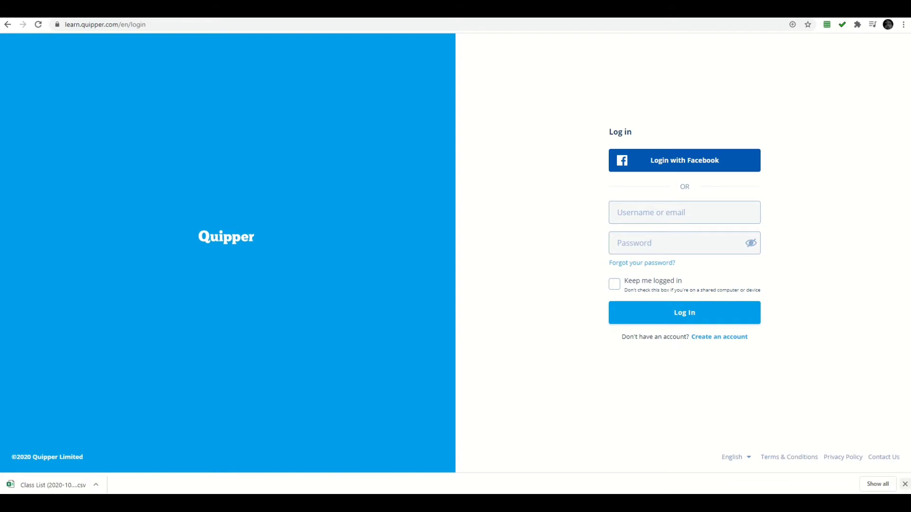
Step: Close the downloads bar and start a new account with 'Create an account'
{"action": "left_click", "coordinate": [905, 484]}
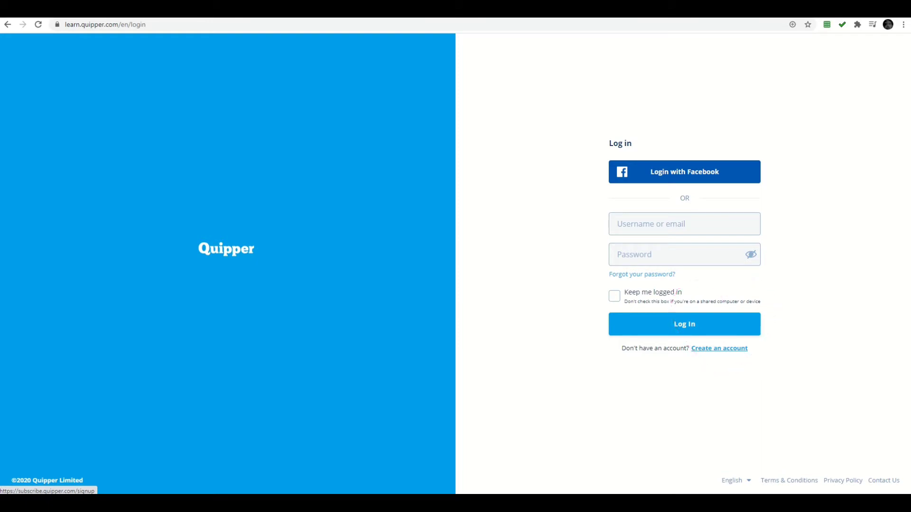
{"action": "left_click", "coordinate": [719, 348]}
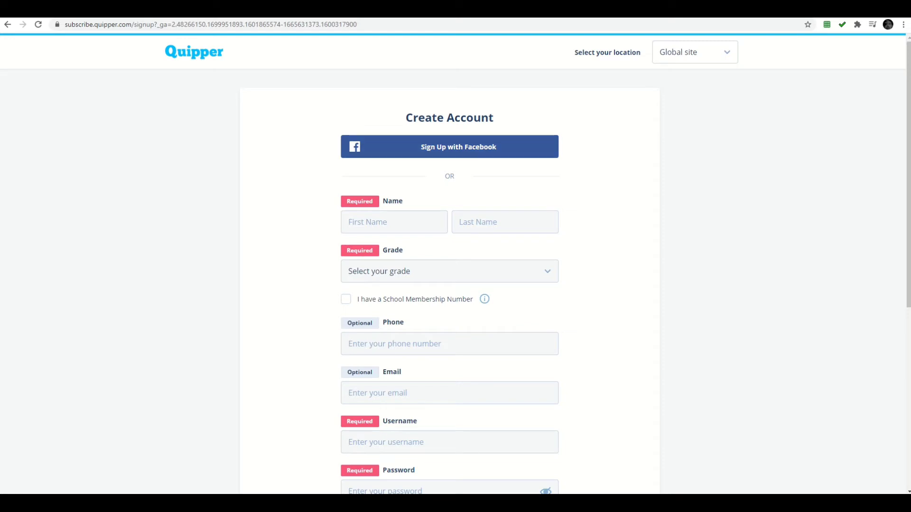
Step: Enter the student's first name and surname in the sign-up Name fields
{"action": "scroll", "coordinate": [450, 265], "scroll_direction": "down", "scroll_amount": 5}
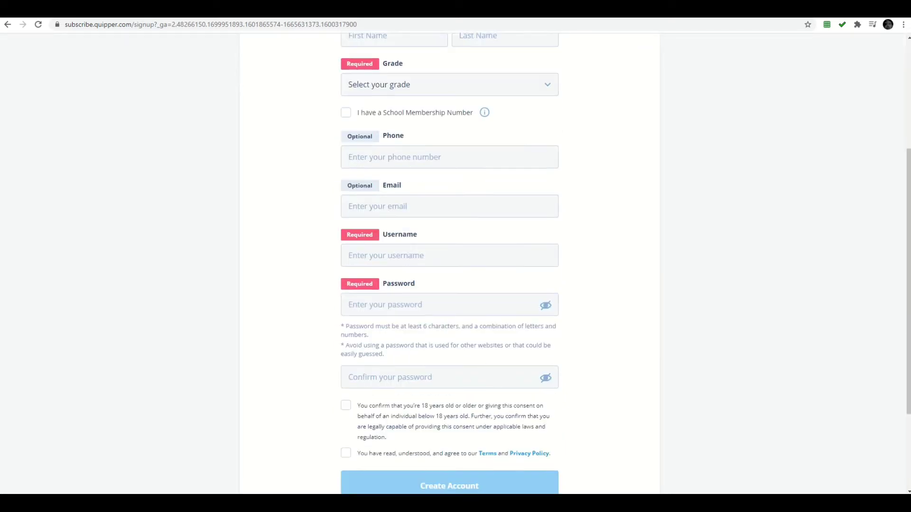
{"action": "scroll", "coordinate": [450, 264], "scroll_direction": "up", "scroll_amount": 4}
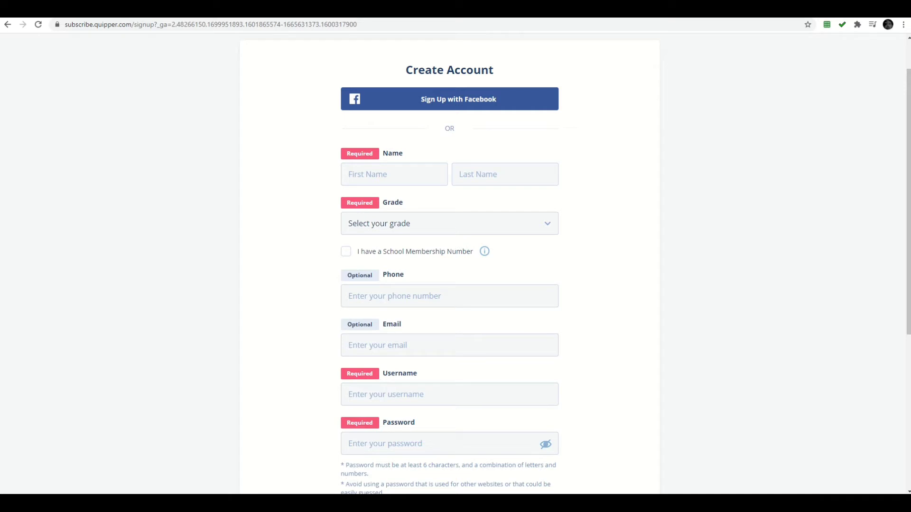
{"action": "left_click", "coordinate": [369, 174]}
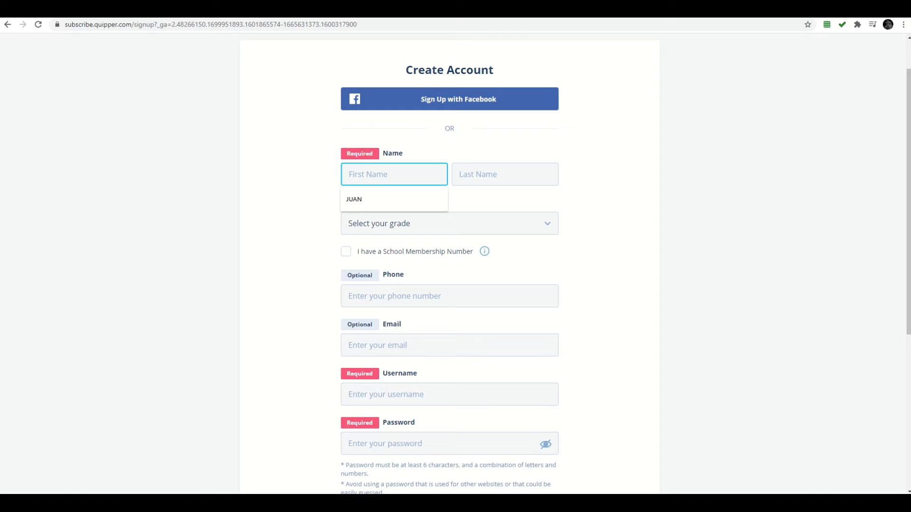
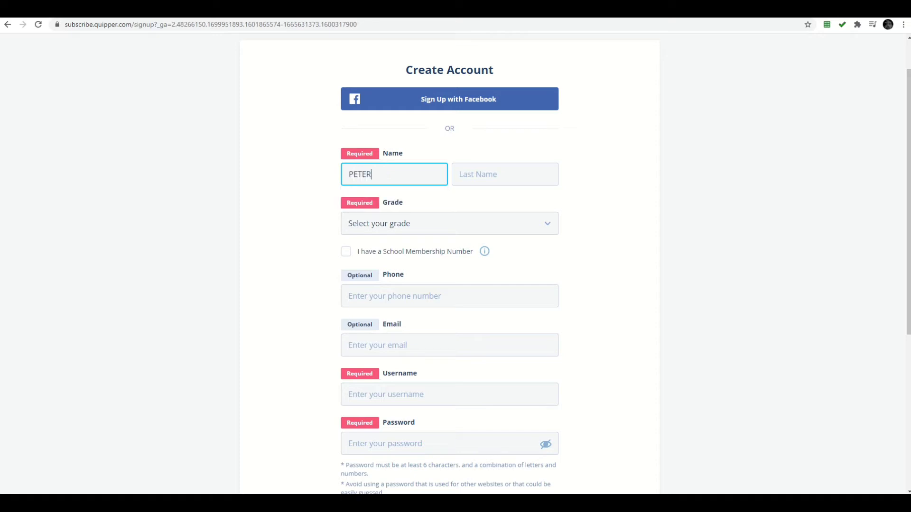
{"action": "left_click", "coordinate": [505, 174]}
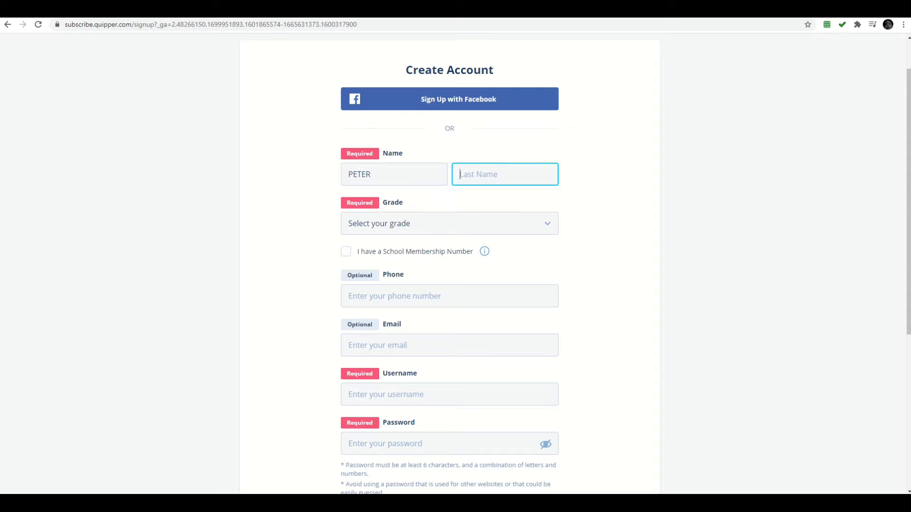
{"action": "left_click", "coordinate": [450, 223]}
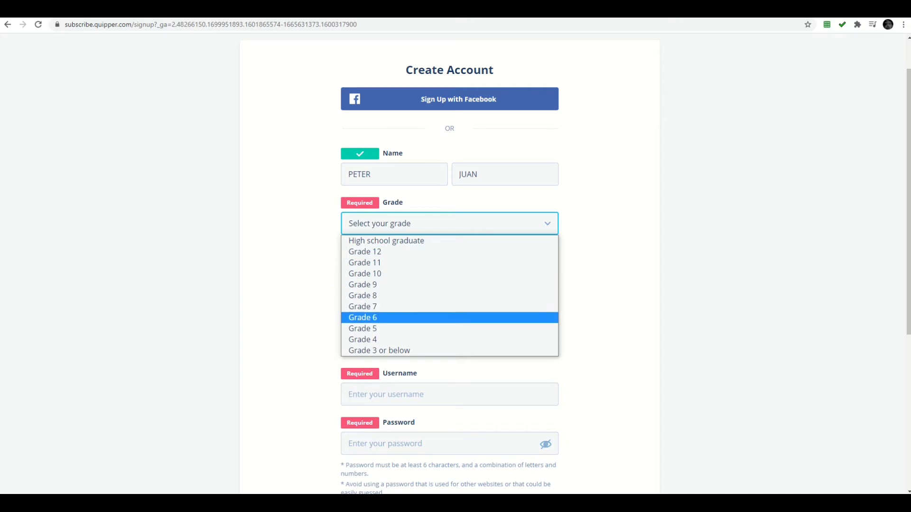
Step: Select Grade 6 as the student's grade
{"action": "left_click", "coordinate": [363, 317]}
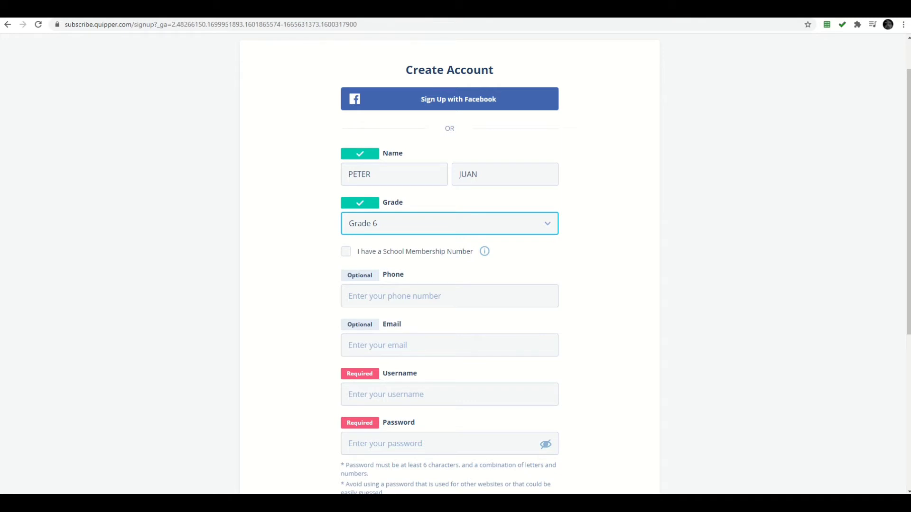
{"action": "mouse_move", "coordinate": [485, 251]}
{"action": "scroll", "coordinate": [449, 263], "scroll_direction": "down", "scroll_amount": 2}
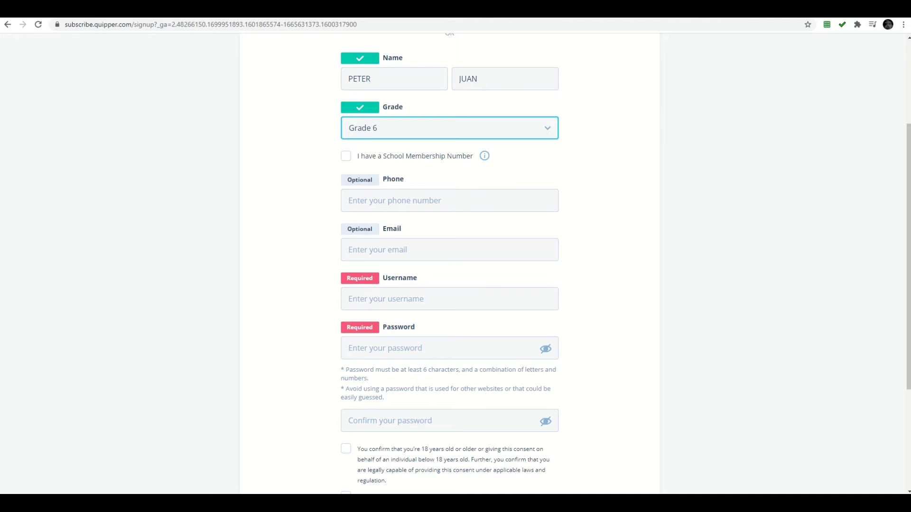
Step: Fill the Email field with the saved school address from autofill
{"action": "left_click", "coordinate": [450, 250]}
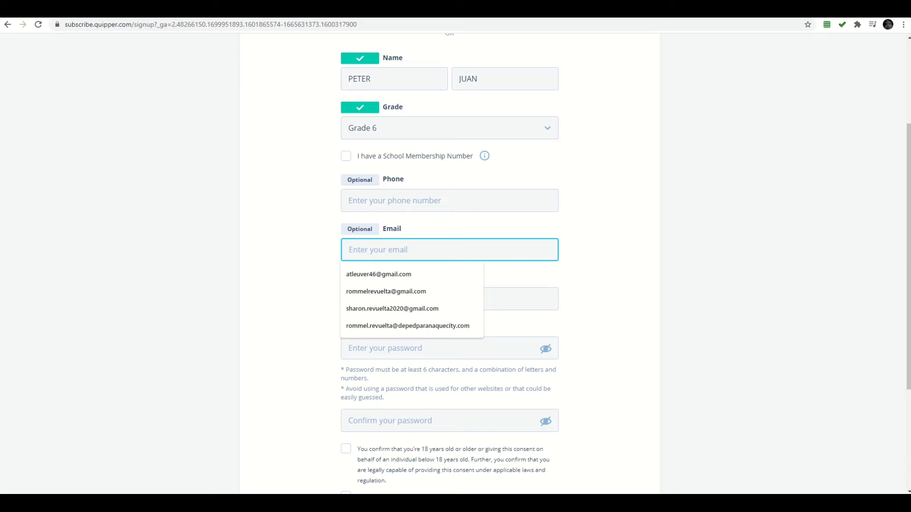
{"action": "key", "text": "Down"}
{"action": "key", "text": "Down"}
{"action": "key", "text": "Down"}
{"action": "key", "text": "Down"}
{"action": "key", "text": "Return"}
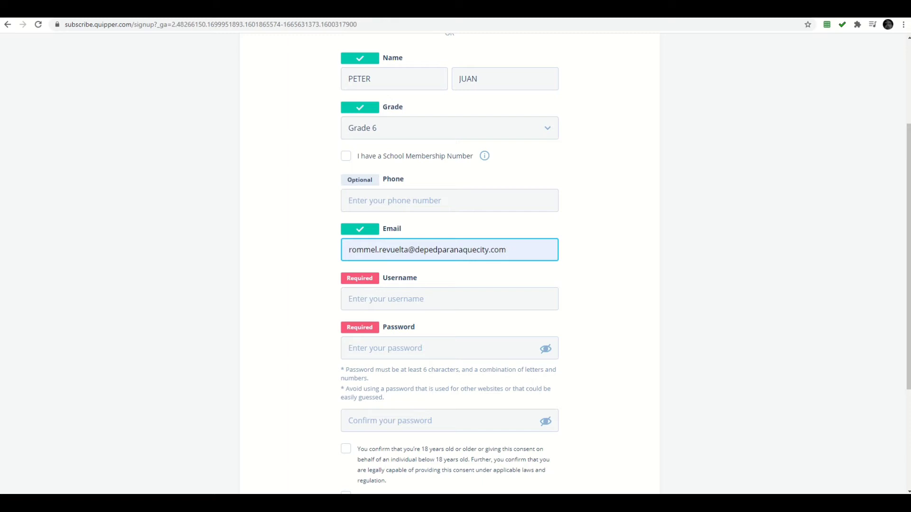
{"action": "left_click", "coordinate": [427, 299]}
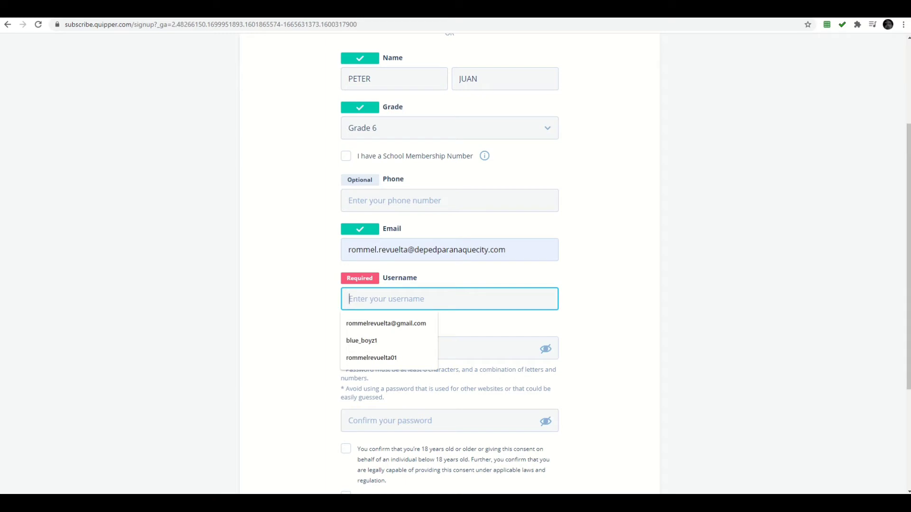
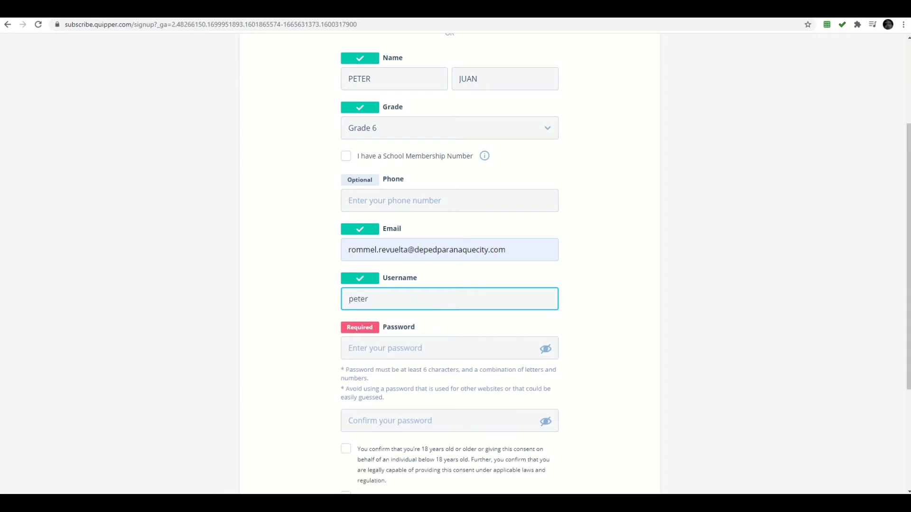
Step: Enter a username formed from the student's name and move to the password fields
{"action": "key", "text": "Tab"}
{"action": "scroll", "coordinate": [449, 264], "scroll_direction": "down", "scroll_amount": 1}
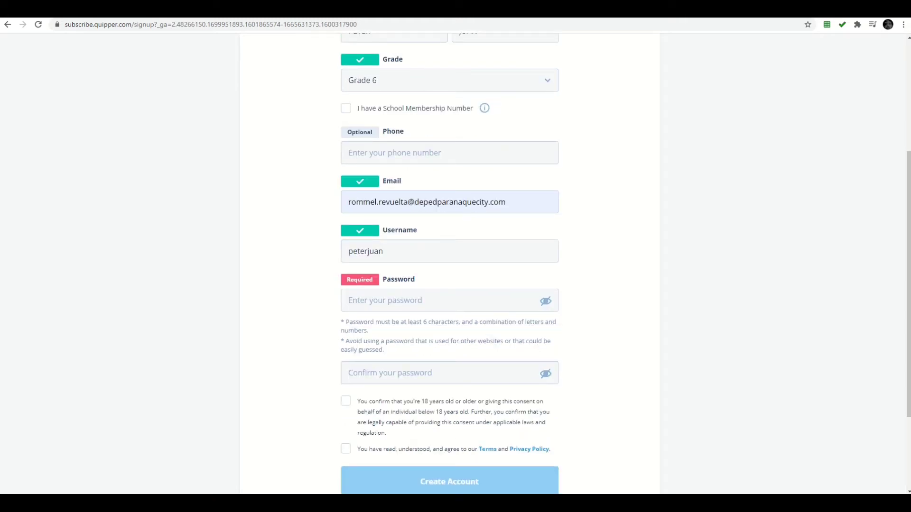
{"action": "scroll", "coordinate": [449, 264], "scroll_direction": "down", "scroll_amount": 1}
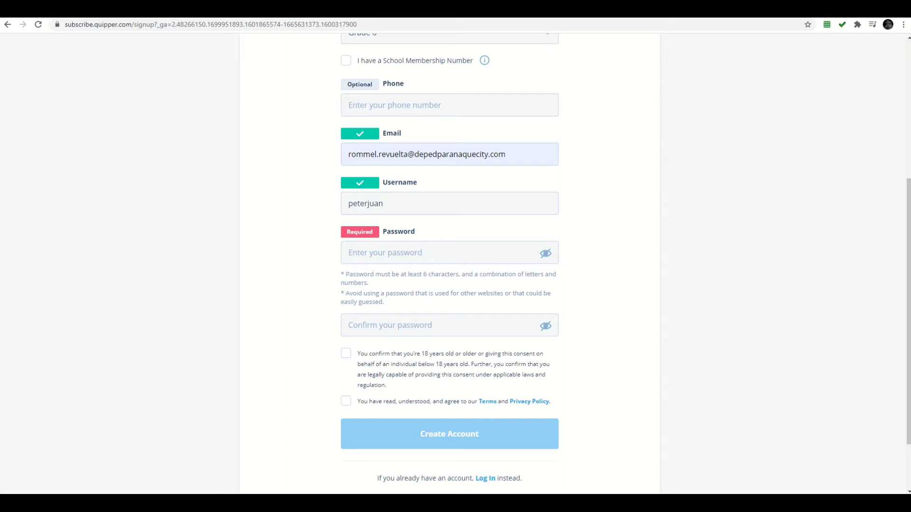
Step: Type the account password, then repeat the same password in Confirm password
{"action": "left_click", "coordinate": [441, 252]}
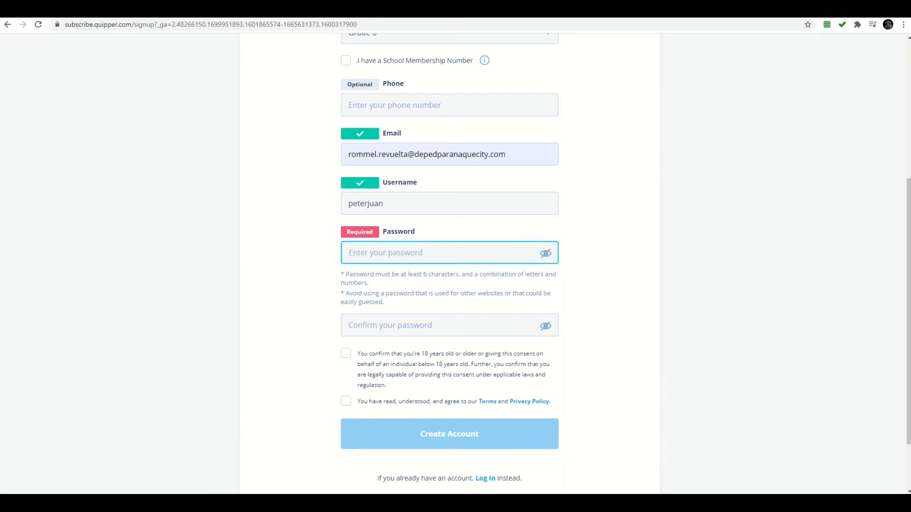
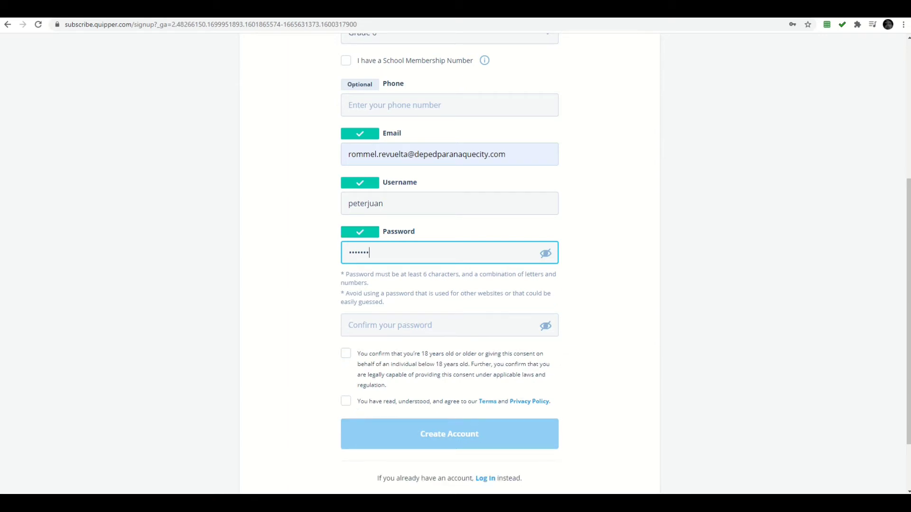
{"action": "left_click", "coordinate": [441, 325]}
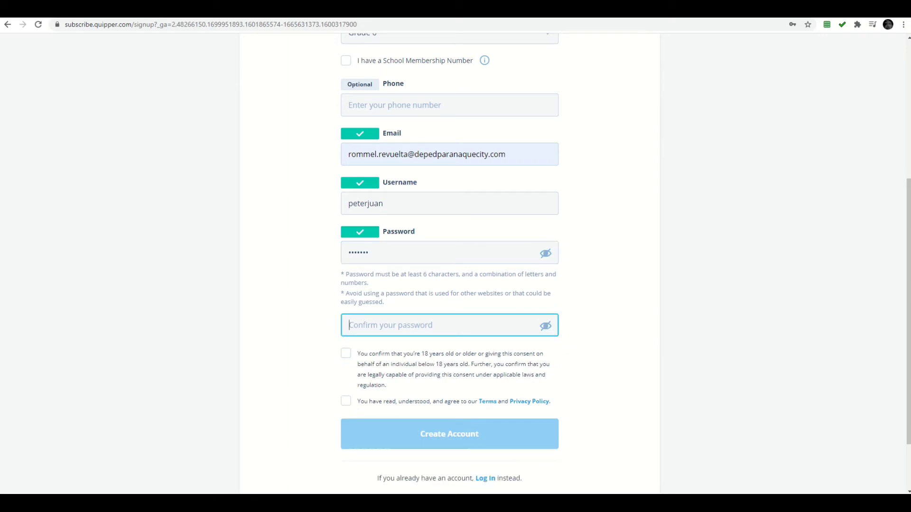
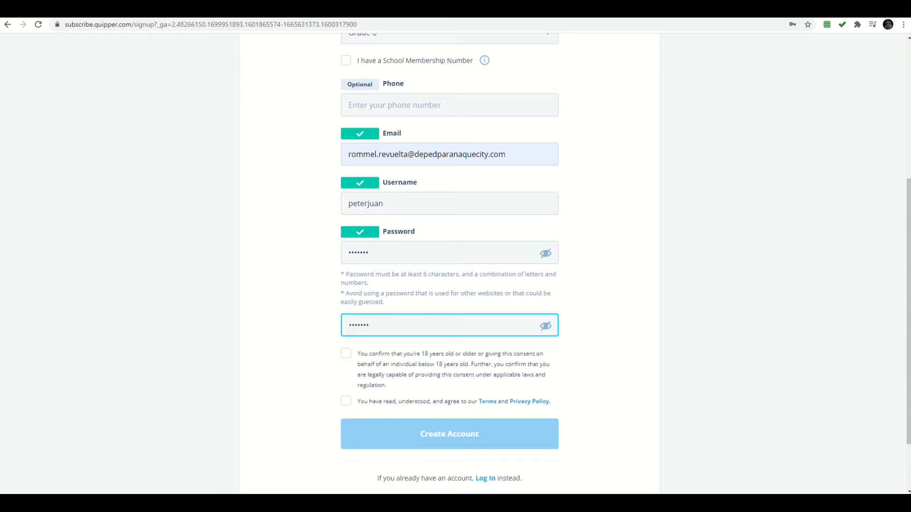
{"action": "key", "text": "Tab"}
{"action": "scroll", "coordinate": [450, 263], "scroll_direction": "down", "scroll_amount": 1}
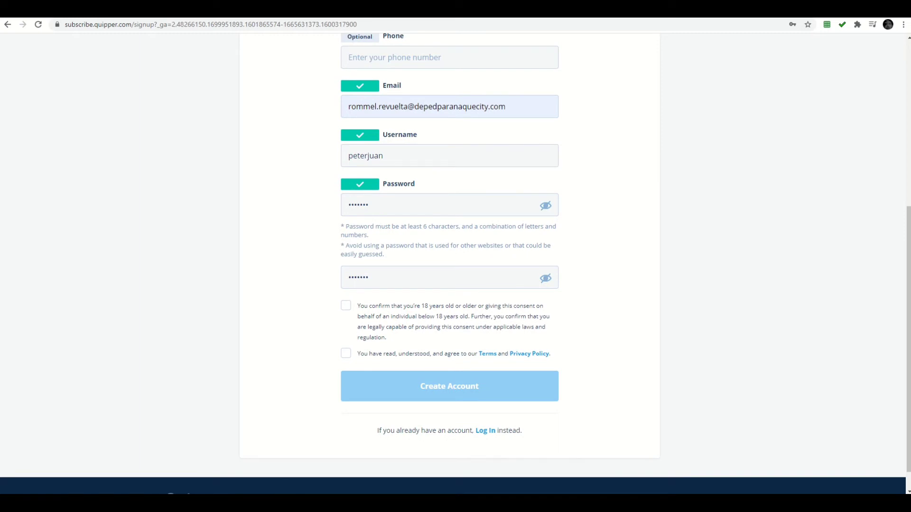
{"action": "scroll", "coordinate": [449, 263], "scroll_direction": "down", "scroll_amount": 1}
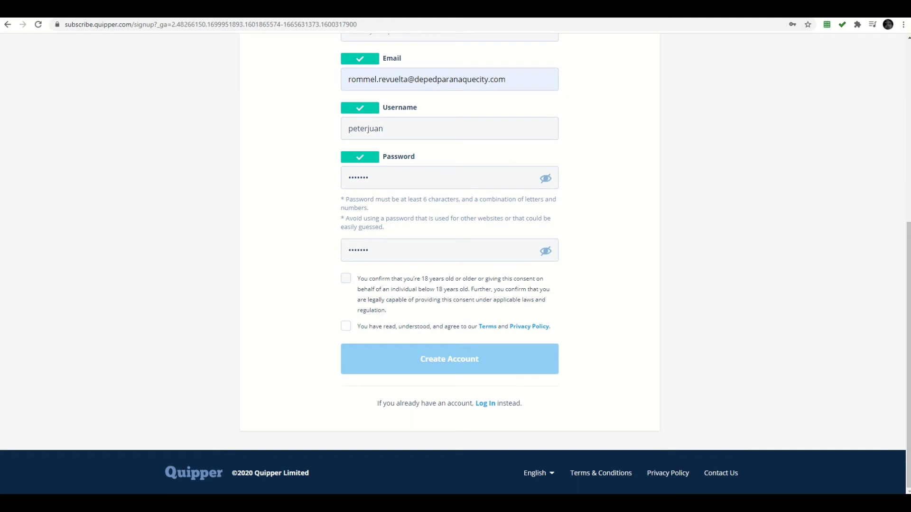
Step: Tick the 18-years-old consent box and the Terms and Privacy Policy box
{"action": "left_click", "coordinate": [346, 278]}
{"action": "left_click", "coordinate": [345, 326]}
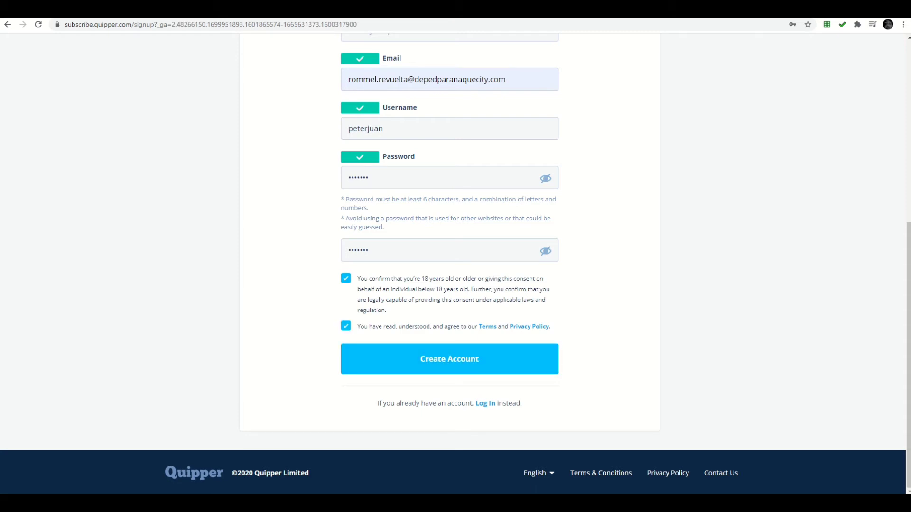
{"action": "scroll", "coordinate": [449, 261], "scroll_direction": "up", "scroll_amount": 5}
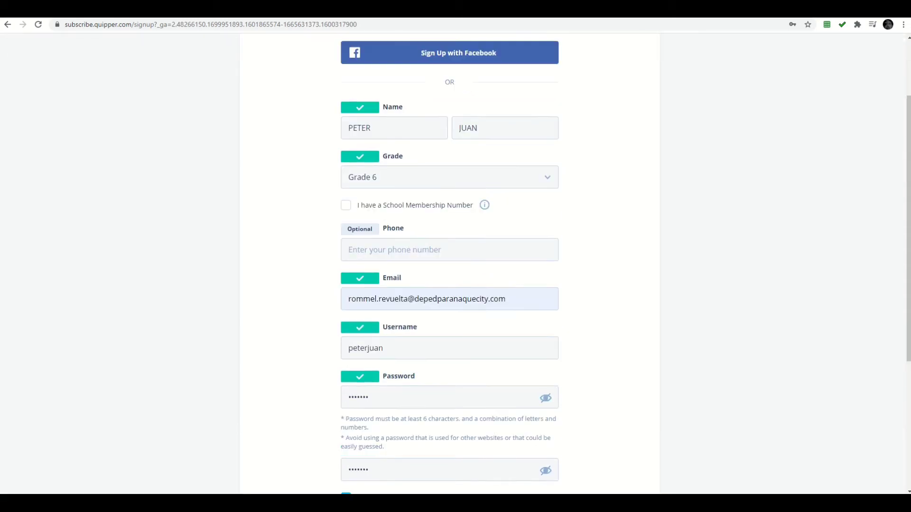
{"action": "scroll", "coordinate": [449, 261], "scroll_direction": "down", "scroll_amount": 4}
{"action": "scroll", "coordinate": [449, 261], "scroll_direction": "up", "scroll_amount": 3}
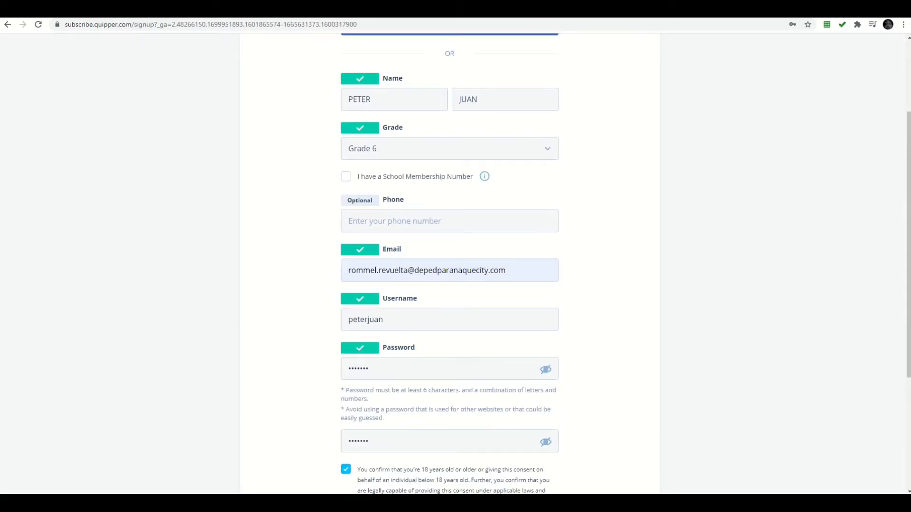
{"action": "scroll", "coordinate": [449, 261], "scroll_direction": "down", "scroll_amount": 3}
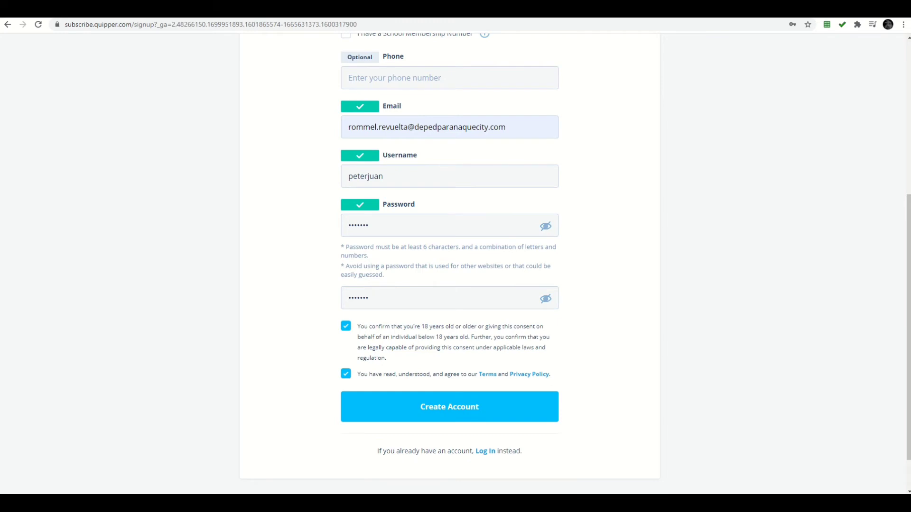
Step: Submit the form, then insert '01' before the @ in the already-taken e-mail
{"action": "key", "text": "Return"}
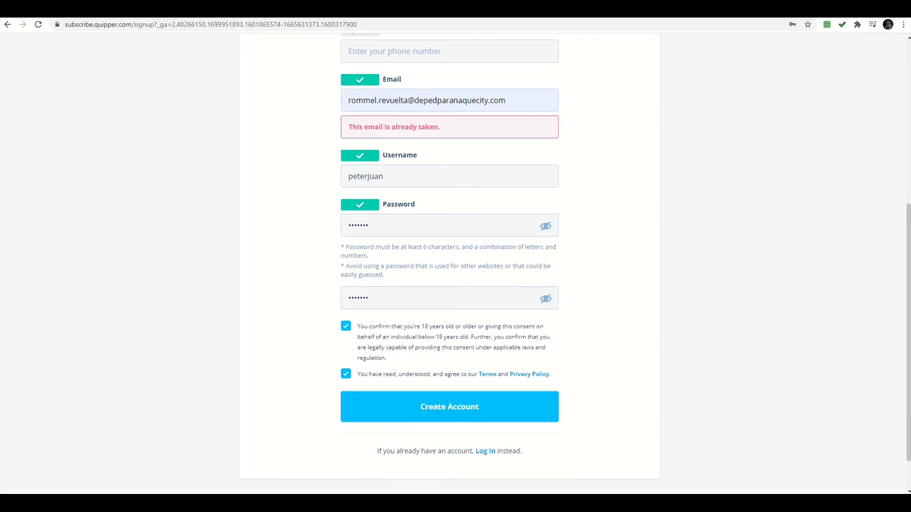
{"action": "scroll", "coordinate": [450, 261], "scroll_direction": "up", "scroll_amount": 2}
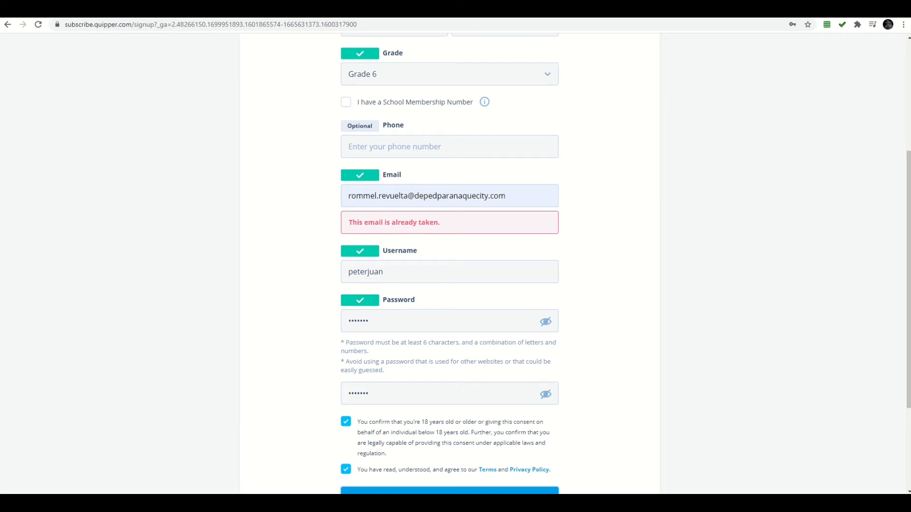
{"action": "left_click", "coordinate": [408, 196]}
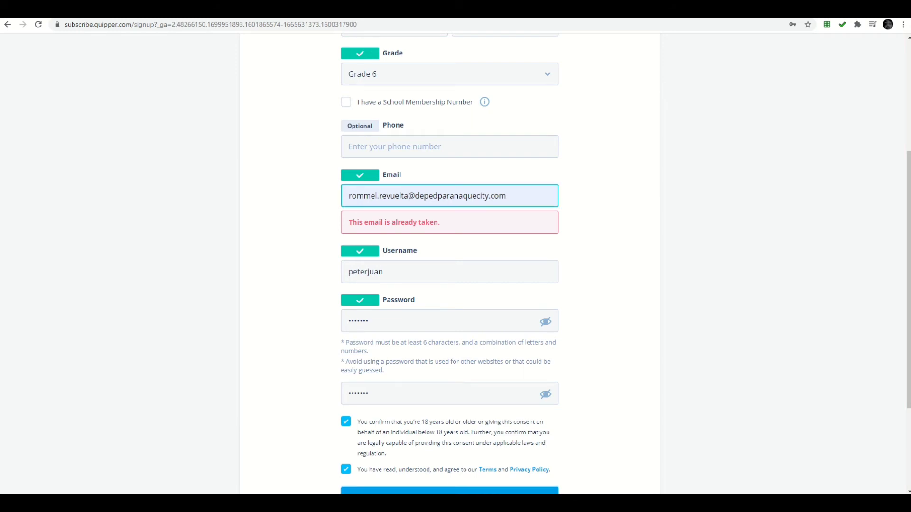
{"action": "type", "text": "01"}
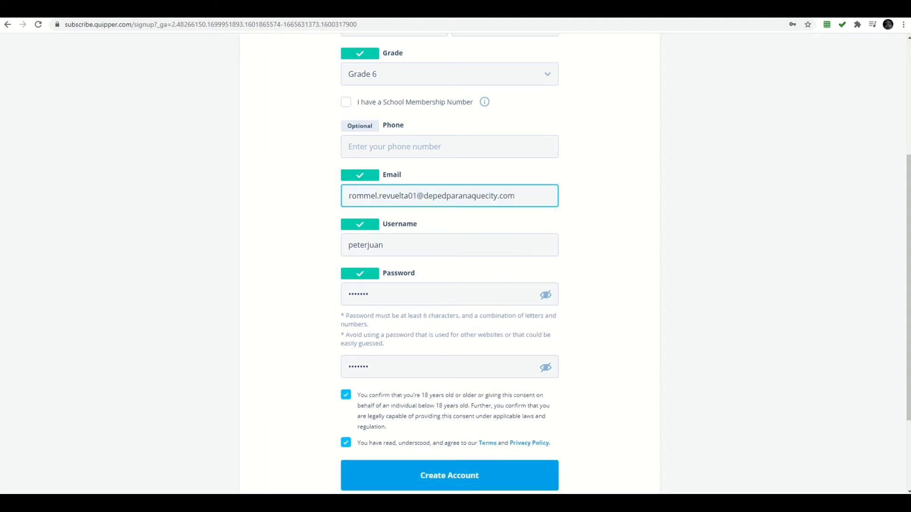
{"action": "scroll", "coordinate": [456, 264], "scroll_direction": "down", "scroll_amount": 2}
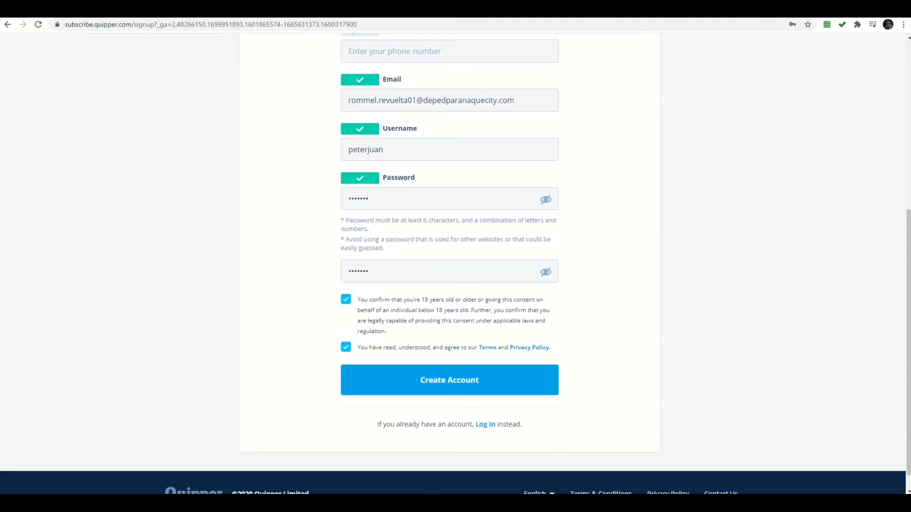
{"action": "scroll", "coordinate": [455, 264], "scroll_direction": "up", "scroll_amount": 4}
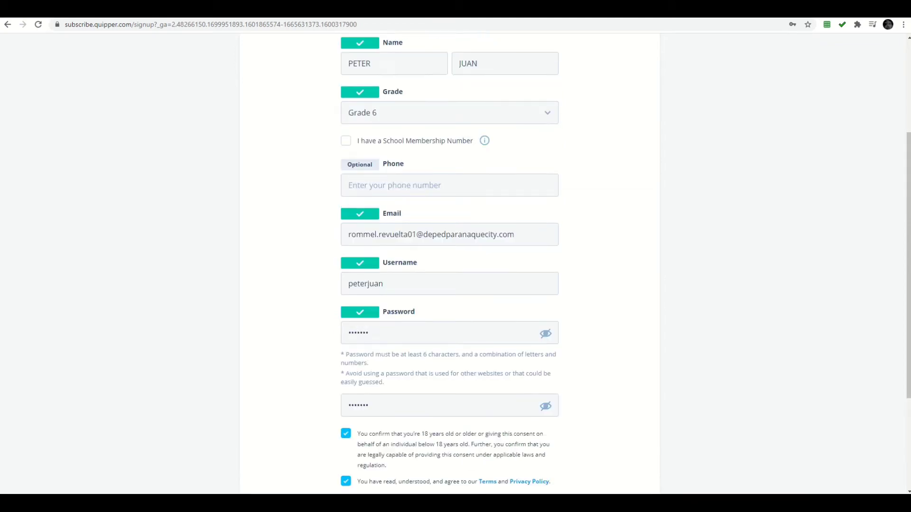
{"action": "scroll", "coordinate": [455, 264], "scroll_direction": "down", "scroll_amount": 1}
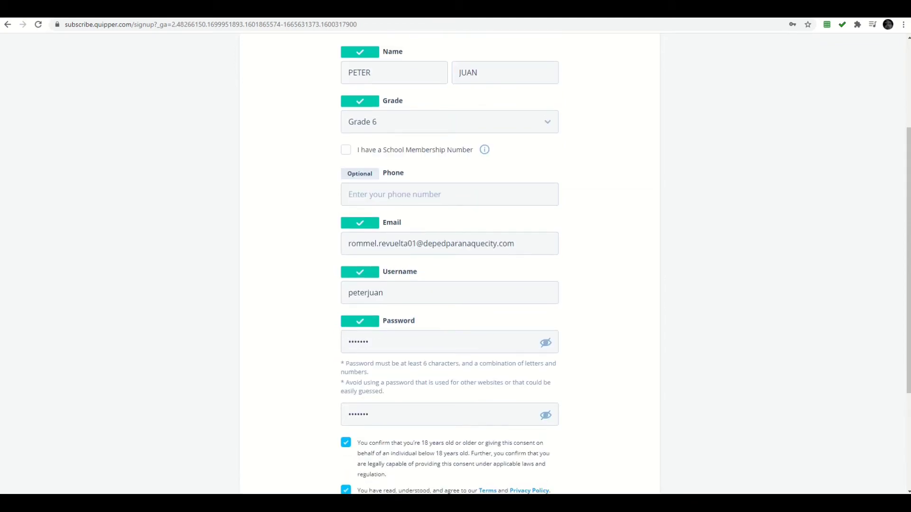
{"action": "scroll", "coordinate": [455, 263], "scroll_direction": "down", "scroll_amount": 3}
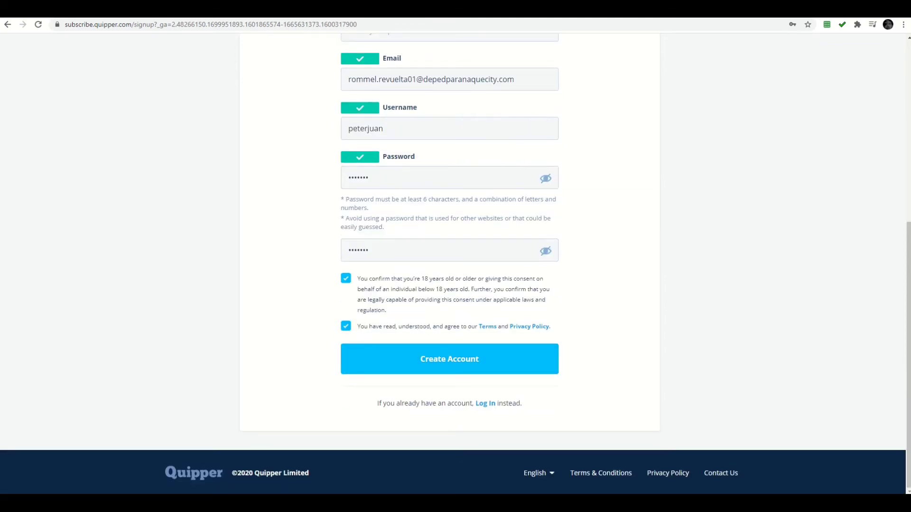
{"action": "scroll", "coordinate": [455, 264], "scroll_direction": "up", "scroll_amount": 1}
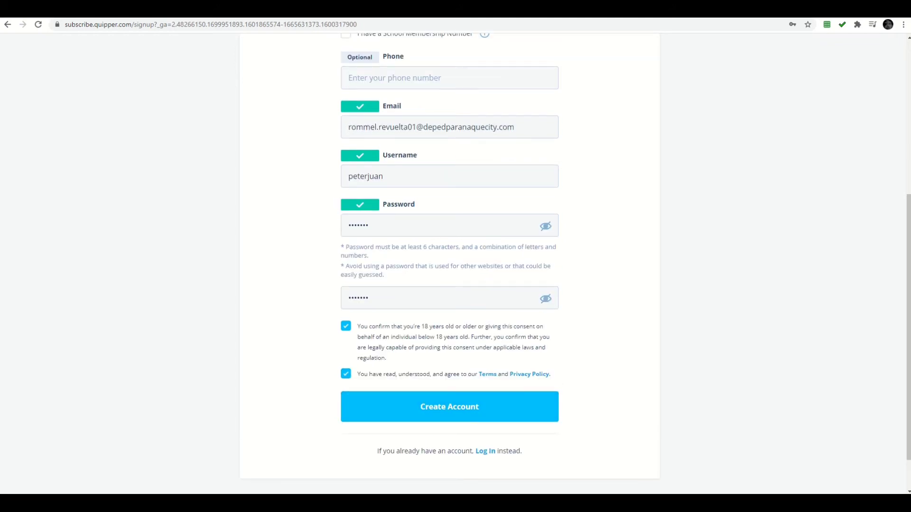
{"action": "scroll", "coordinate": [455, 264], "scroll_direction": "down", "scroll_amount": 1}
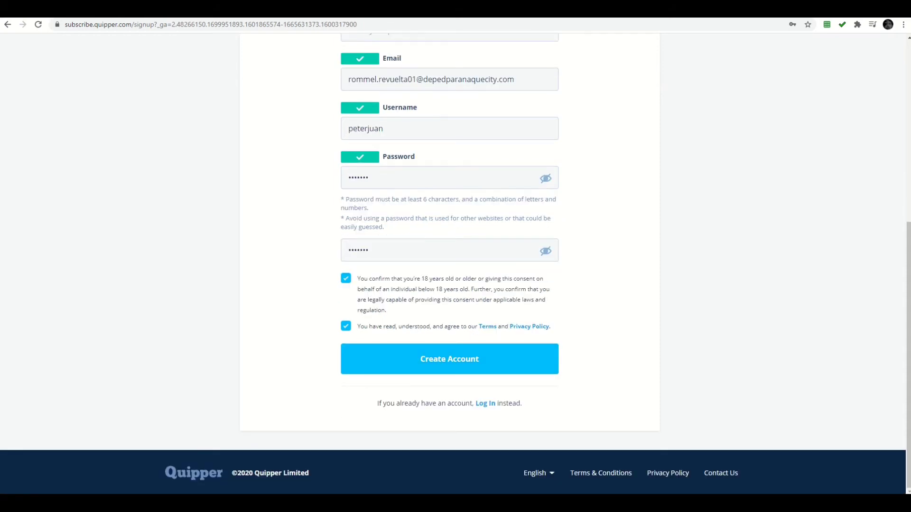
Step: Create the account, decline saving the password, and view Browse courses before returning
{"action": "left_click", "coordinate": [450, 359]}
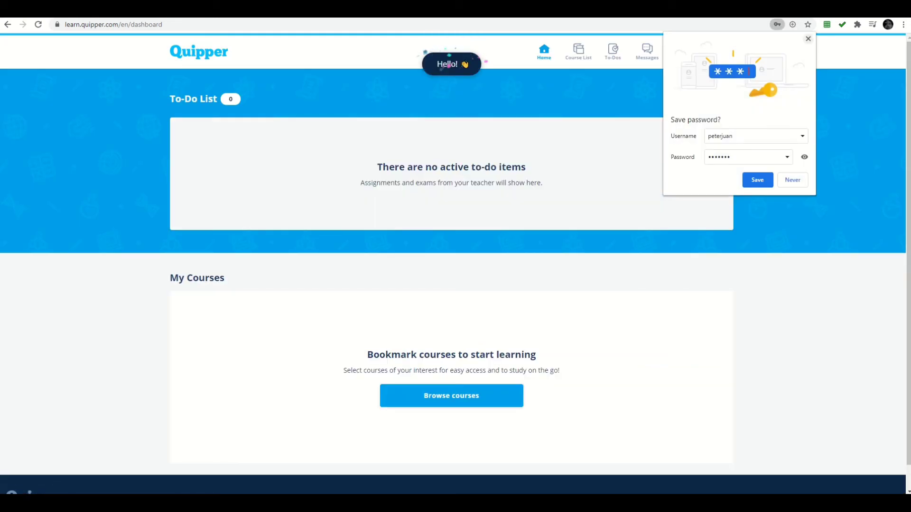
{"action": "left_click", "coordinate": [808, 38]}
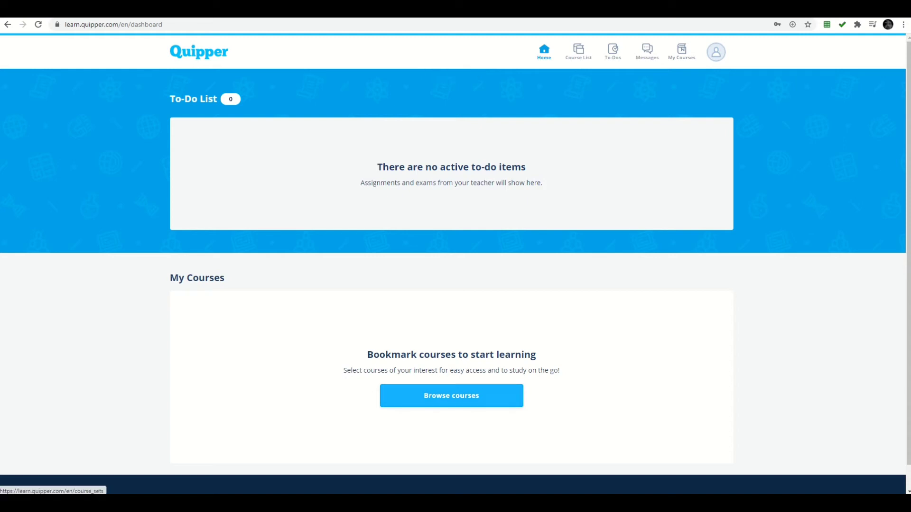
{"action": "left_click", "coordinate": [452, 395]}
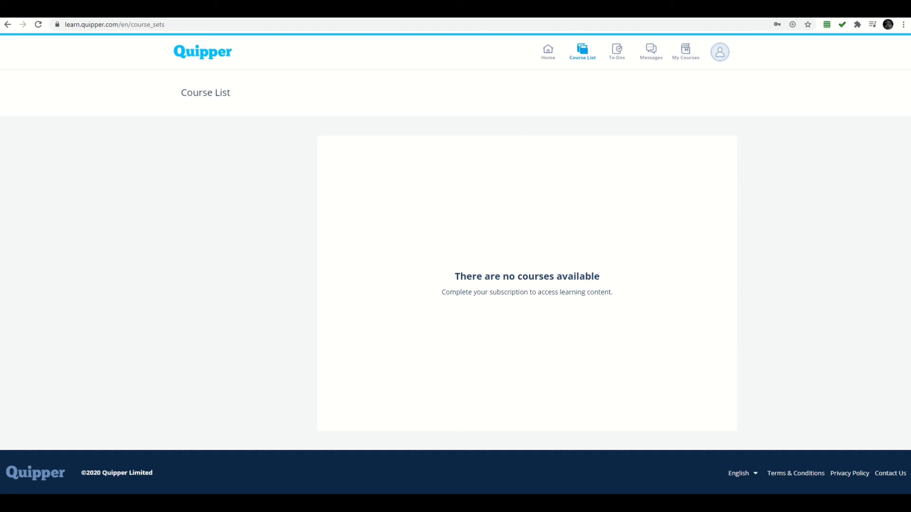
{"action": "left_click", "coordinate": [7, 24]}
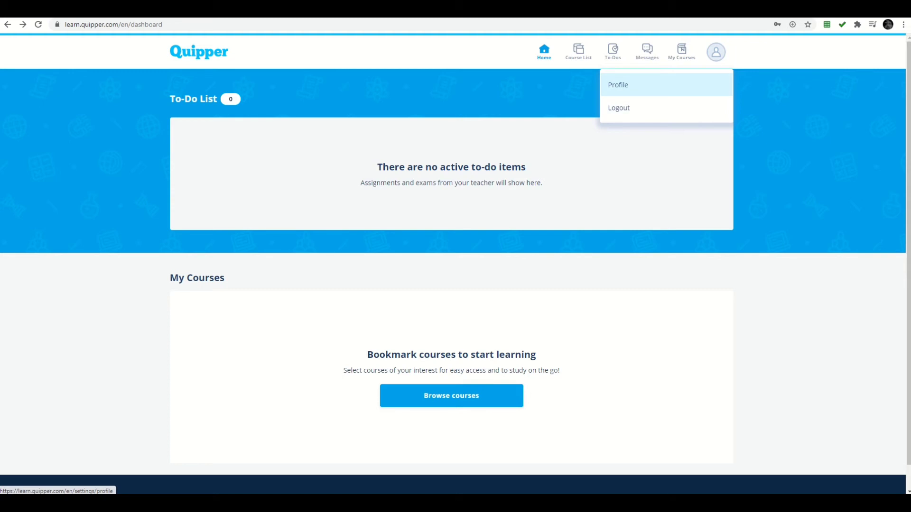
Step: Open Profile from the avatar menu and review the Grade 6, 10,000-coin details
{"action": "left_click", "coordinate": [618, 84]}
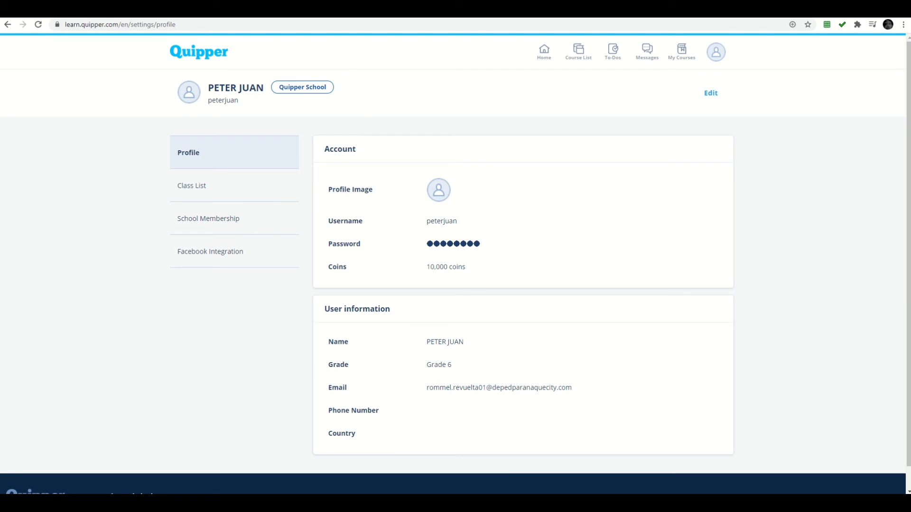
{"action": "scroll", "coordinate": [456, 264], "scroll_direction": "down", "scroll_amount": 1}
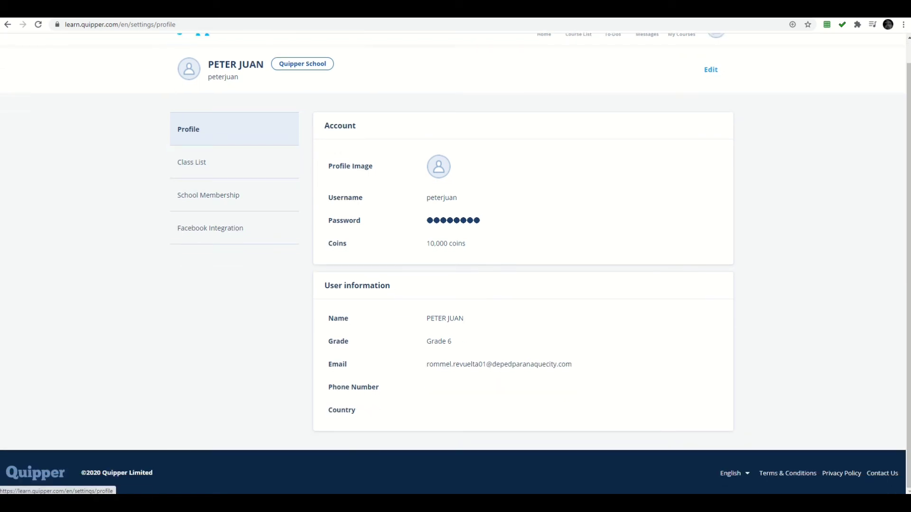
{"action": "scroll", "coordinate": [456, 264], "scroll_direction": "up", "scroll_amount": 1}
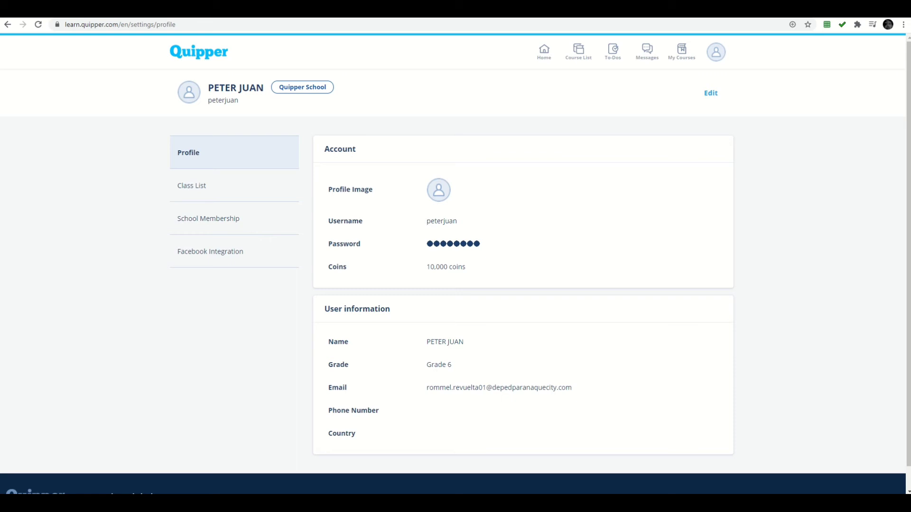
{"action": "scroll", "coordinate": [456, 264], "scroll_direction": "down", "scroll_amount": 1}
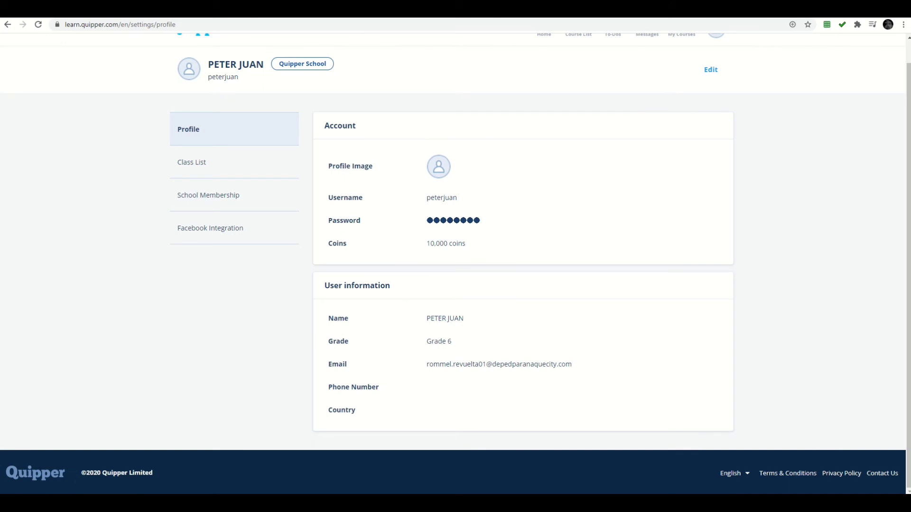
{"action": "scroll", "coordinate": [214, 252], "scroll_direction": "up", "scroll_amount": 1}
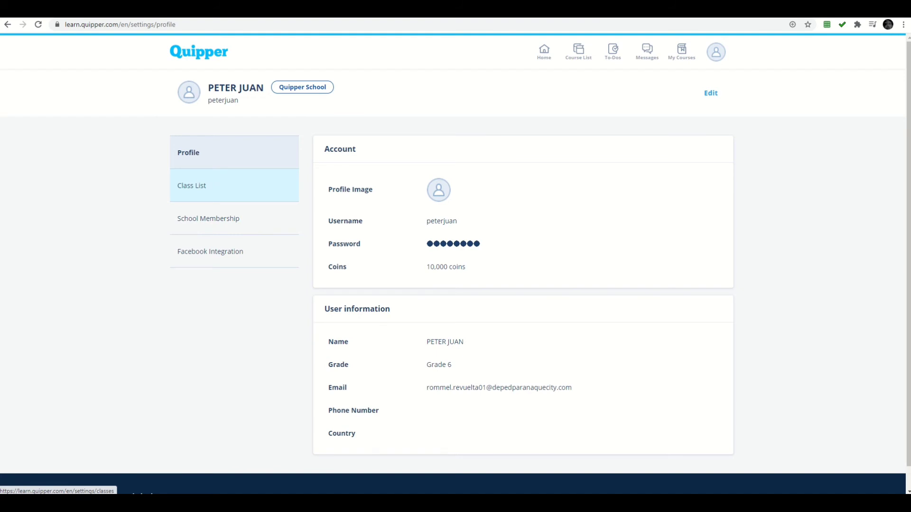
Step: Go to the Class List settings page and bring up the empty 7-digit class code field
{"action": "left_click", "coordinate": [199, 186]}
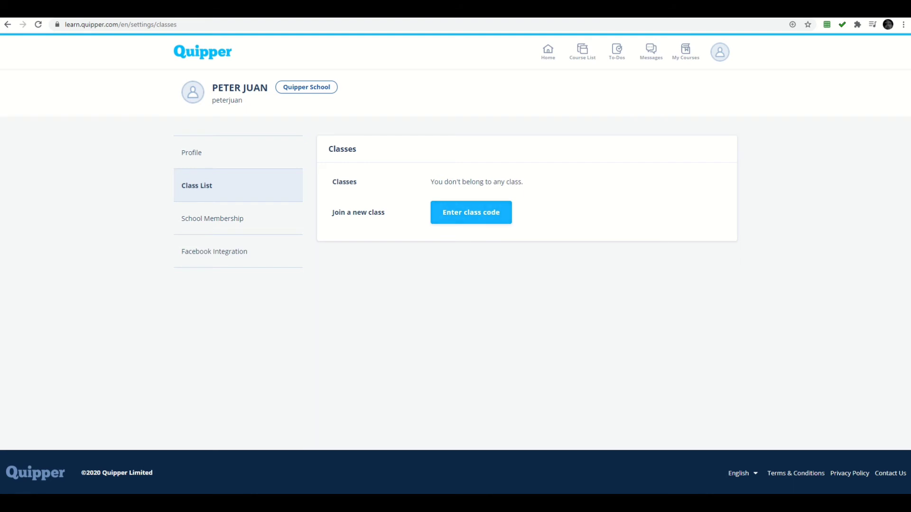
{"action": "left_click", "coordinate": [471, 213]}
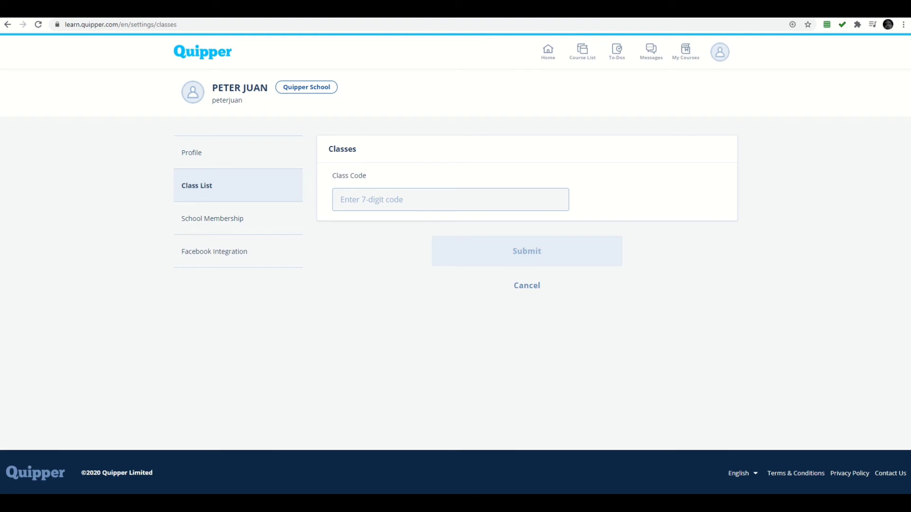
Step: Paste the class code and submit it to join the class 'remedial'
{"action": "left_click", "coordinate": [450, 200]}
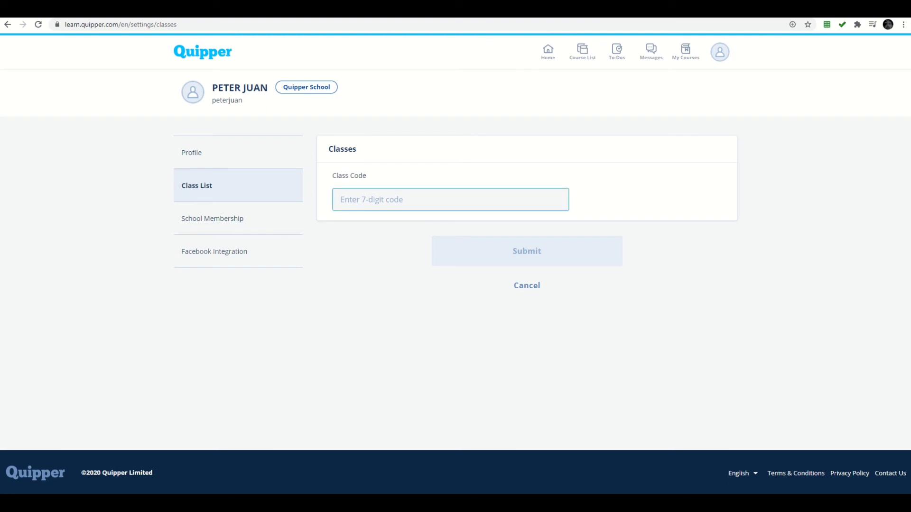
{"action": "left_click", "coordinate": [450, 199]}
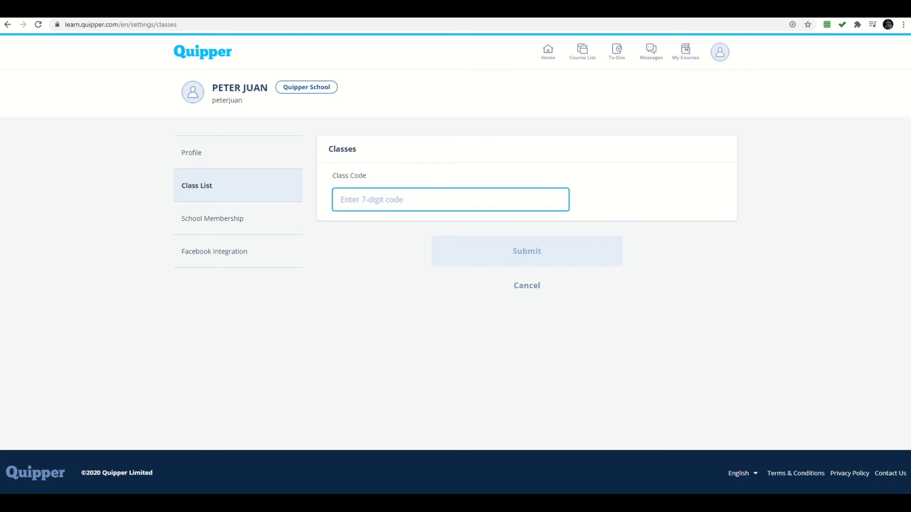
{"action": "right_click", "coordinate": [358, 200]}
{"action": "left_click", "coordinate": [375, 274]}
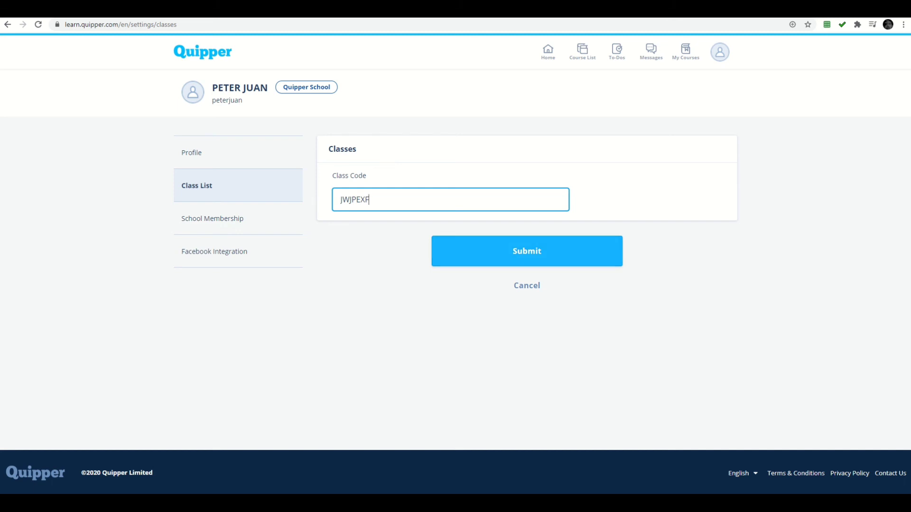
{"action": "key", "text": "Return"}
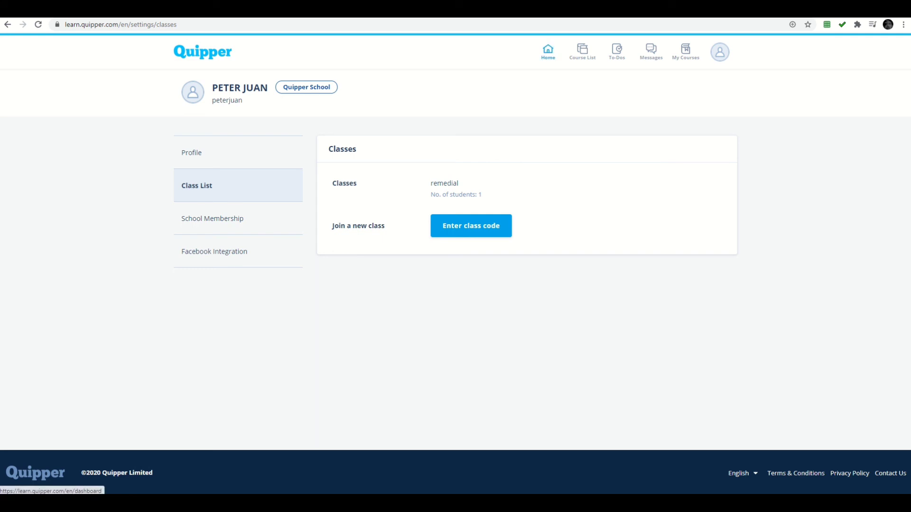
Step: Visit the Course List, To-Dos, Messages and My Courses pages, then return to the dashboard
{"action": "left_click", "coordinate": [548, 51]}
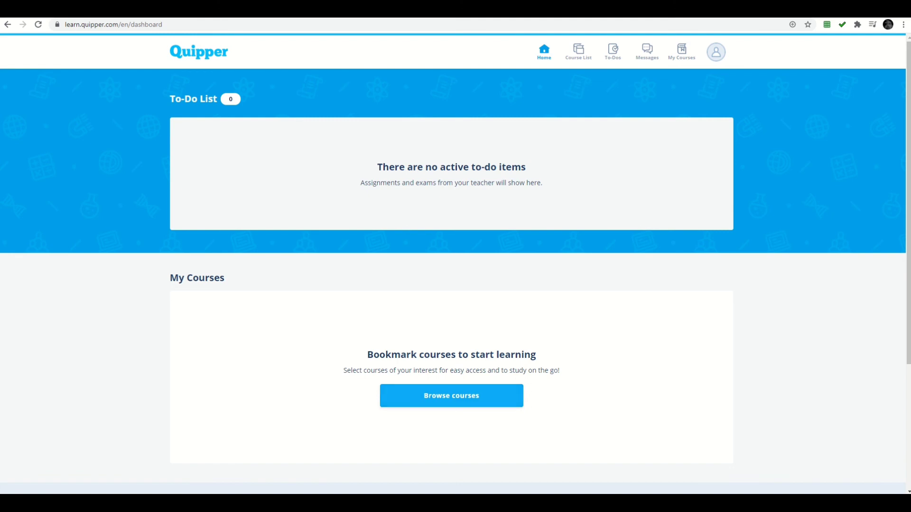
{"action": "left_click", "coordinate": [451, 396]}
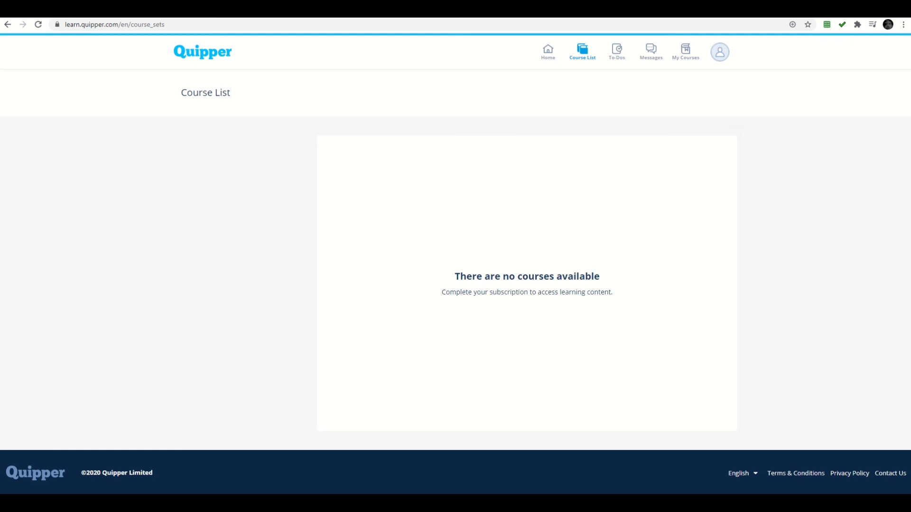
{"action": "left_click", "coordinate": [7, 24]}
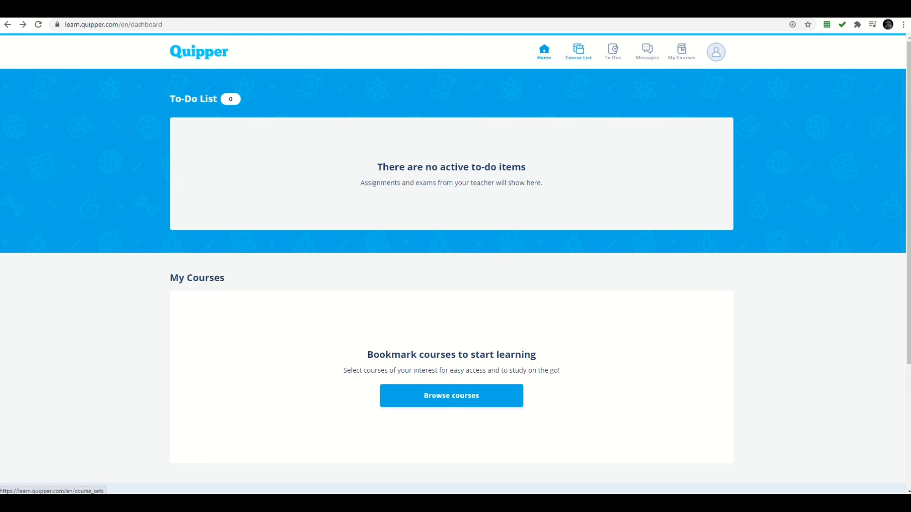
{"action": "left_click", "coordinate": [578, 51]}
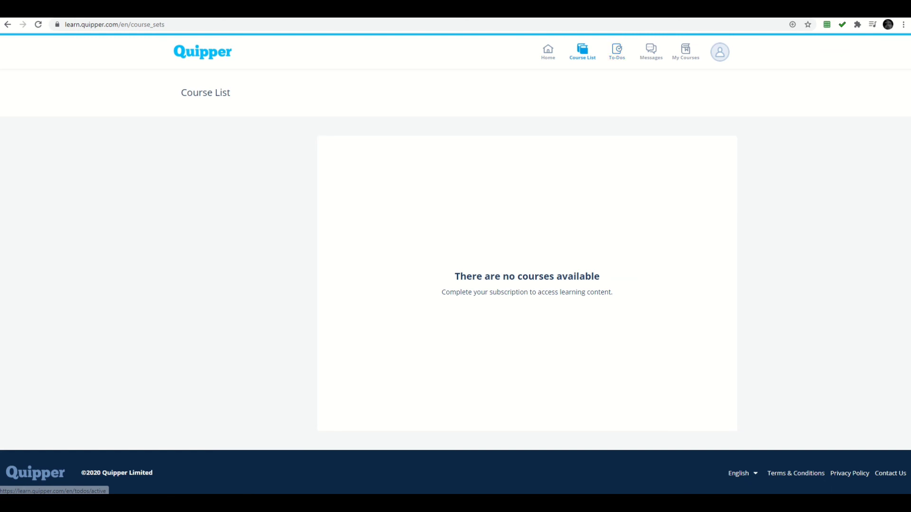
{"action": "left_click", "coordinate": [617, 51]}
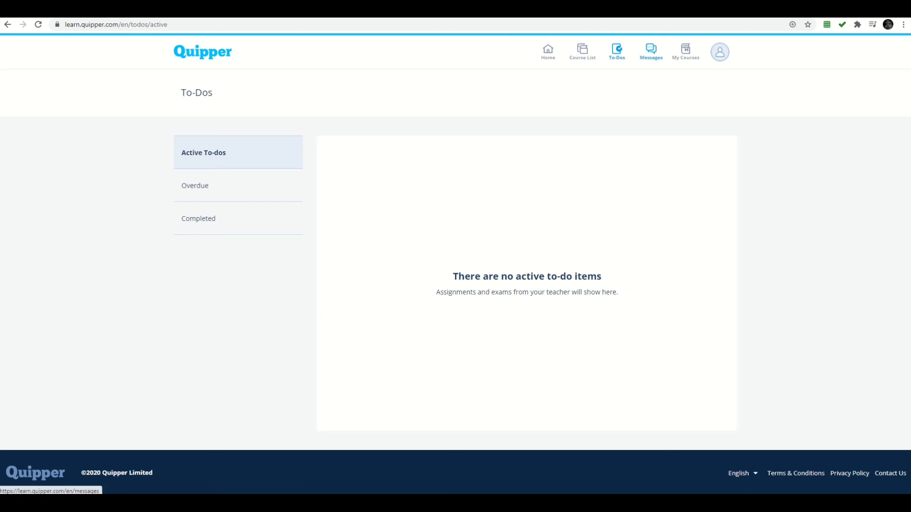
{"action": "left_click", "coordinate": [651, 51]}
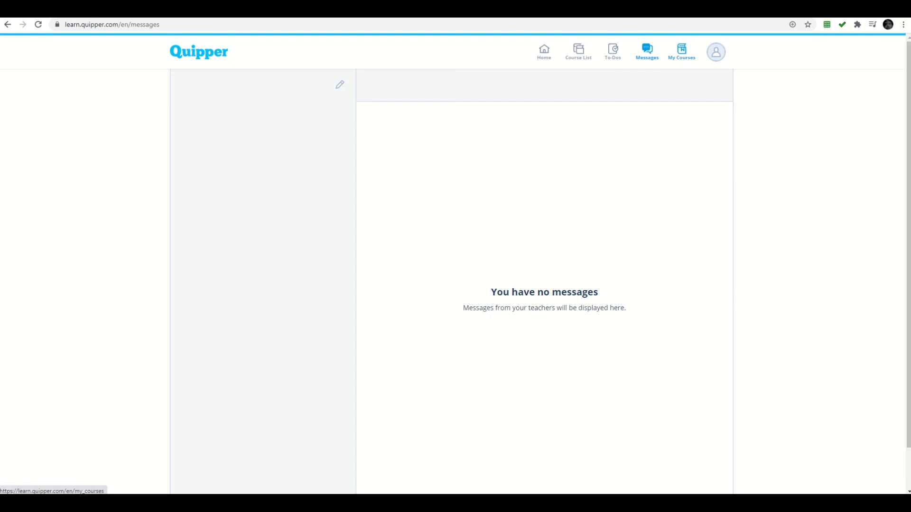
{"action": "left_click", "coordinate": [682, 51]}
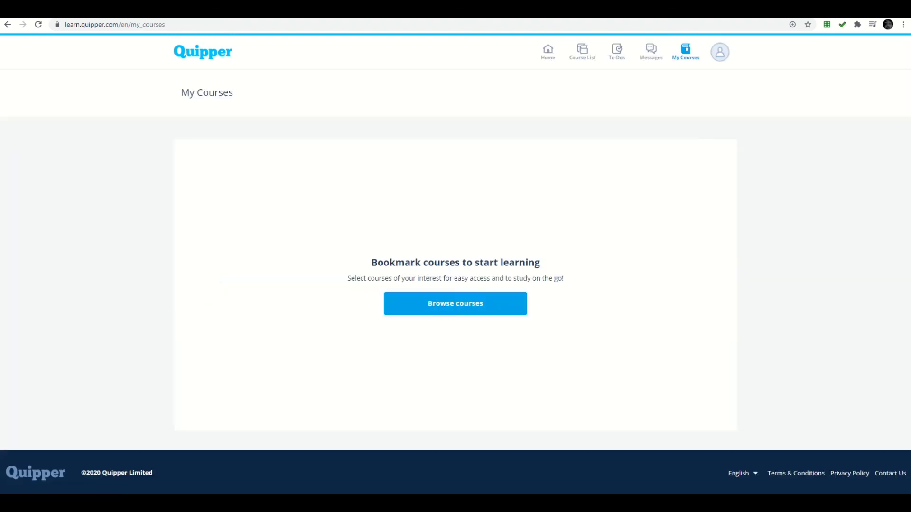
{"action": "left_click", "coordinate": [548, 51]}
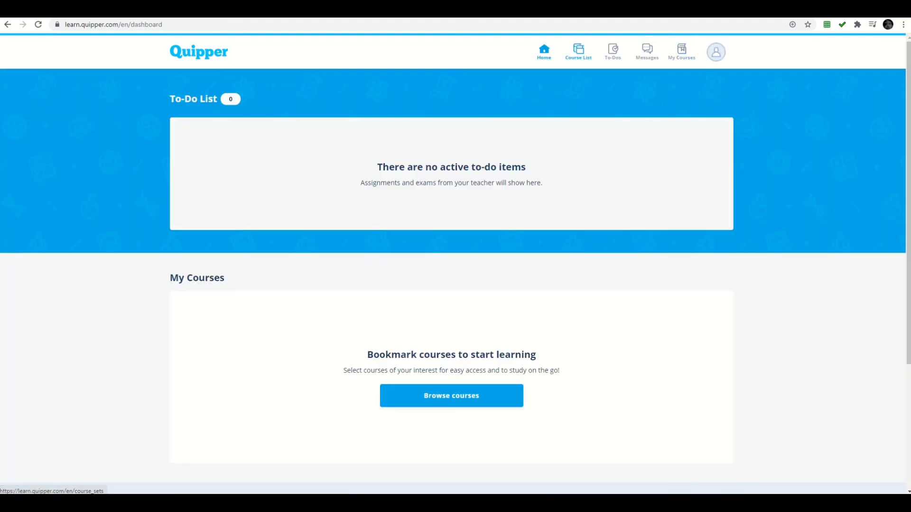